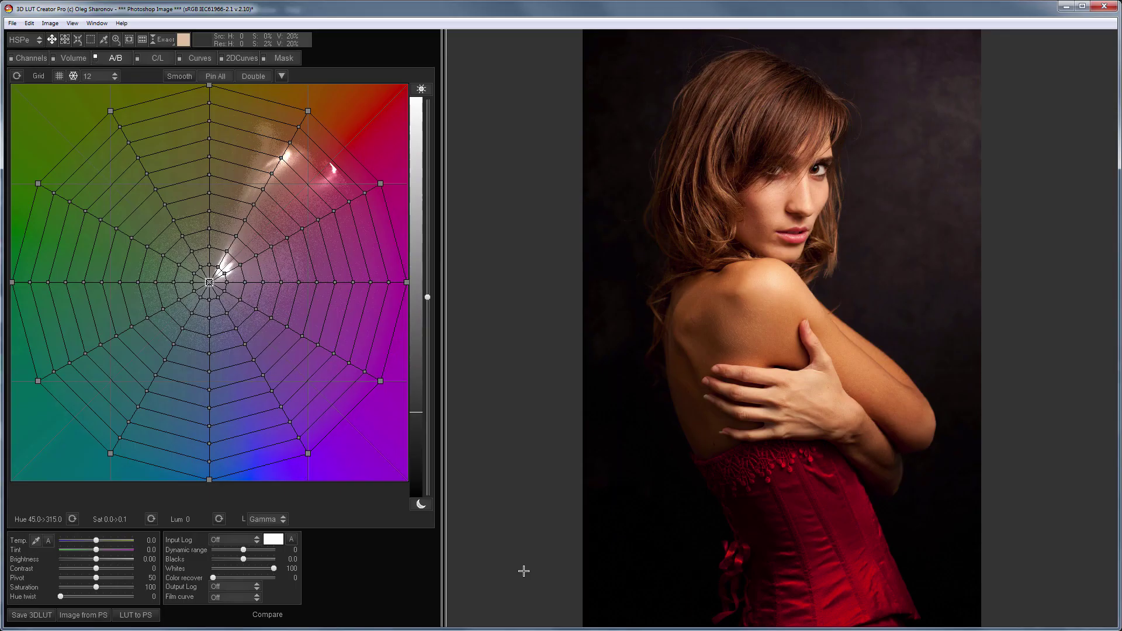
Step: Set the curves' De-grade method to Green and de-grade the image
click(200, 58)
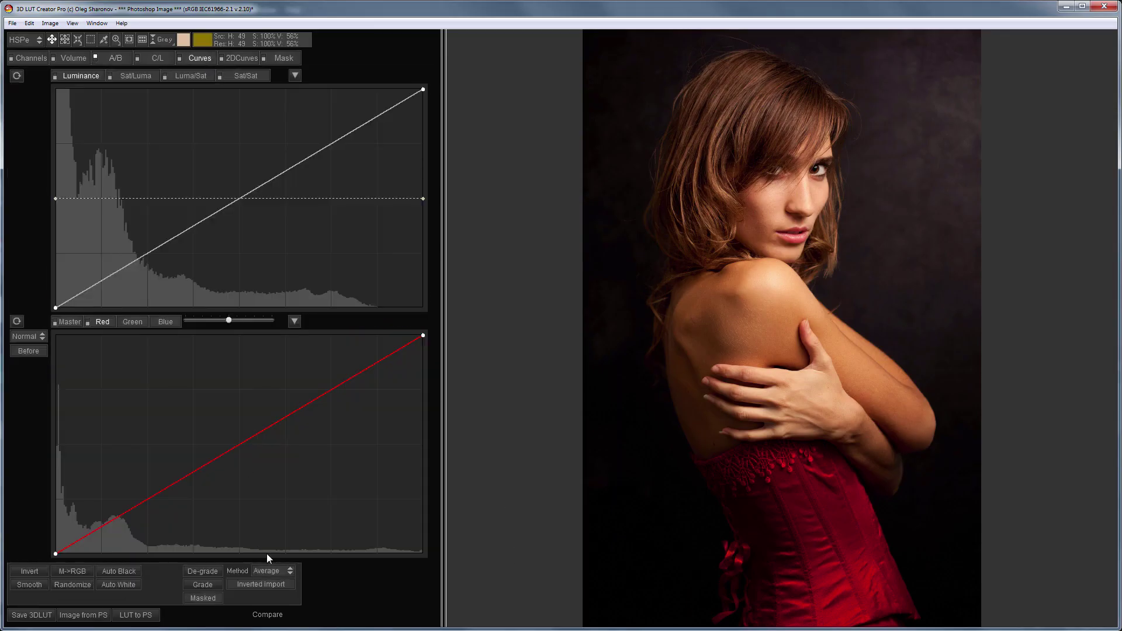
click(275, 572)
click(293, 630)
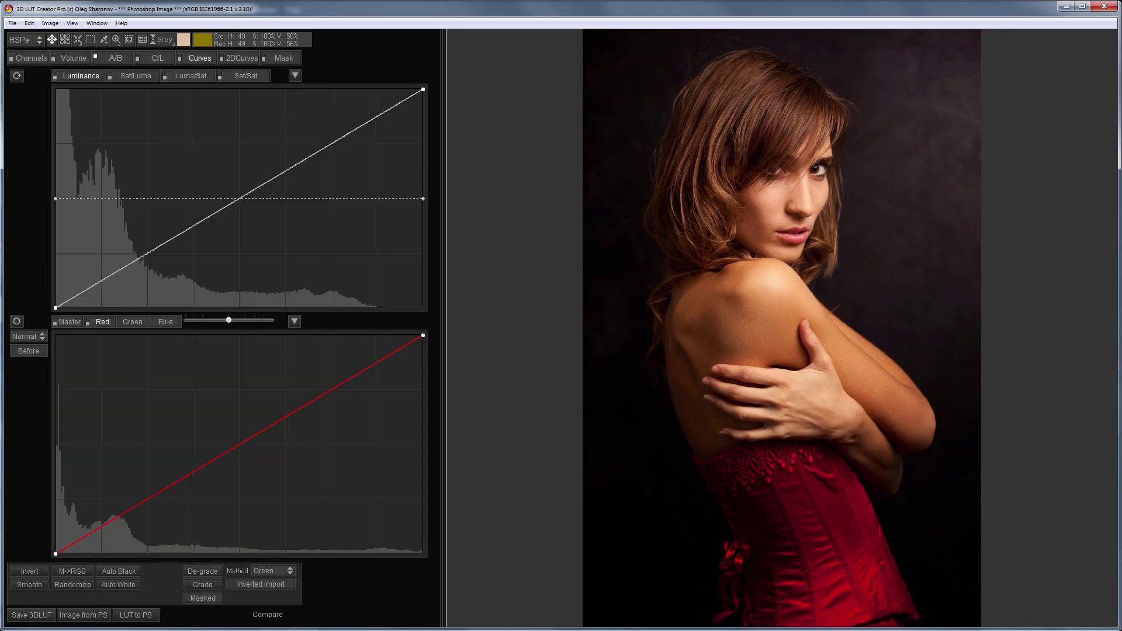
click(203, 572)
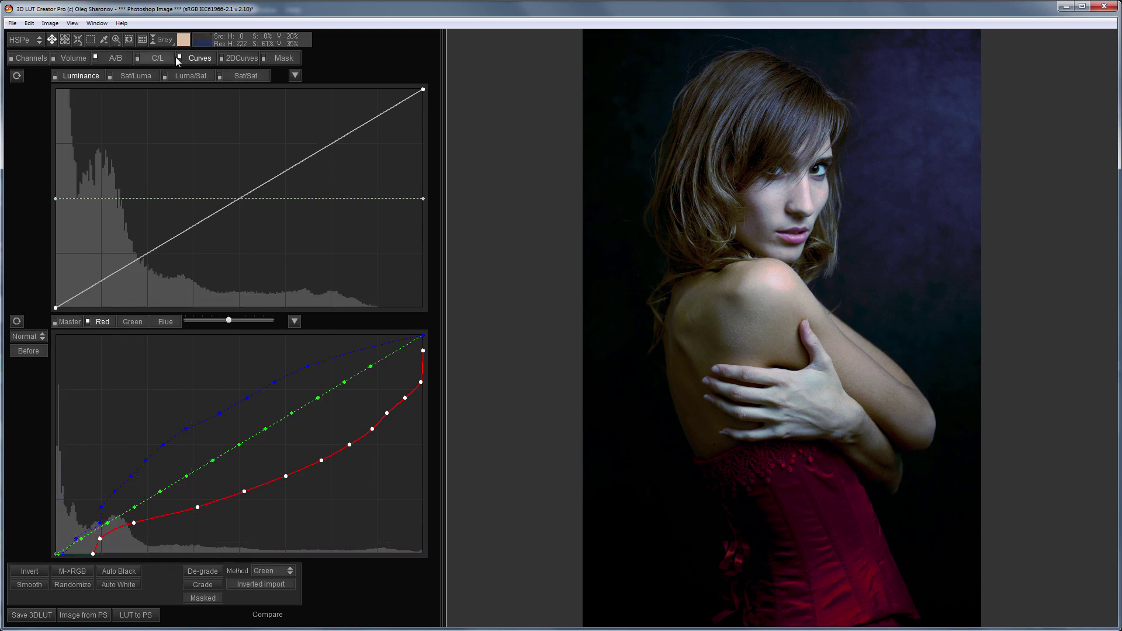
Step: Base the mask on HSPe AB distance and sample the skin colour on the woman's shoulder
click(279, 58)
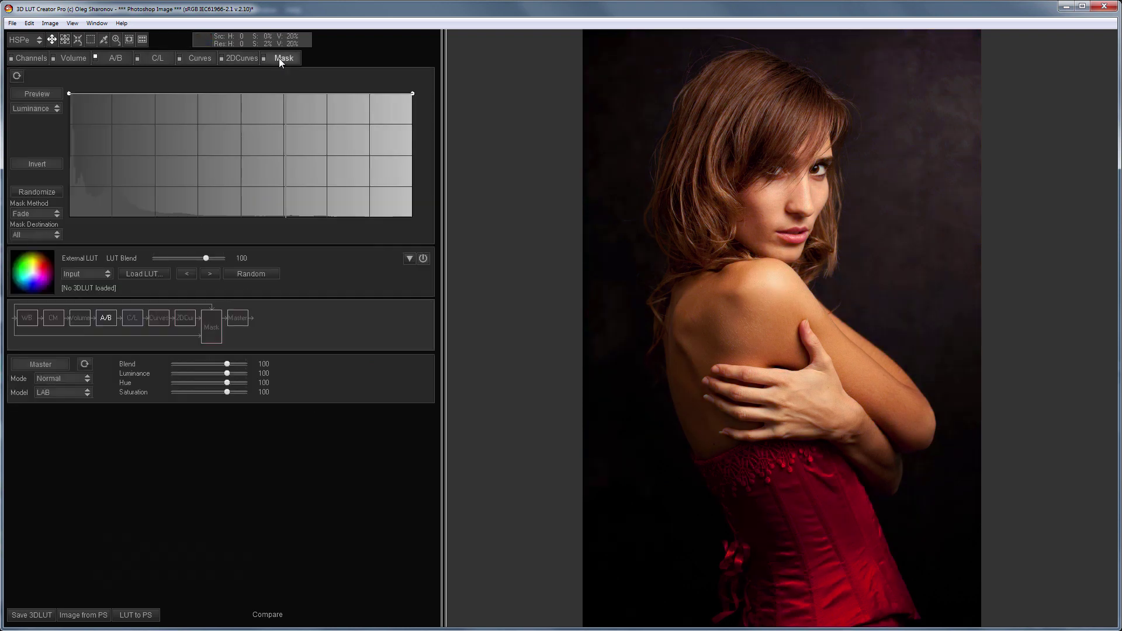
click(42, 109)
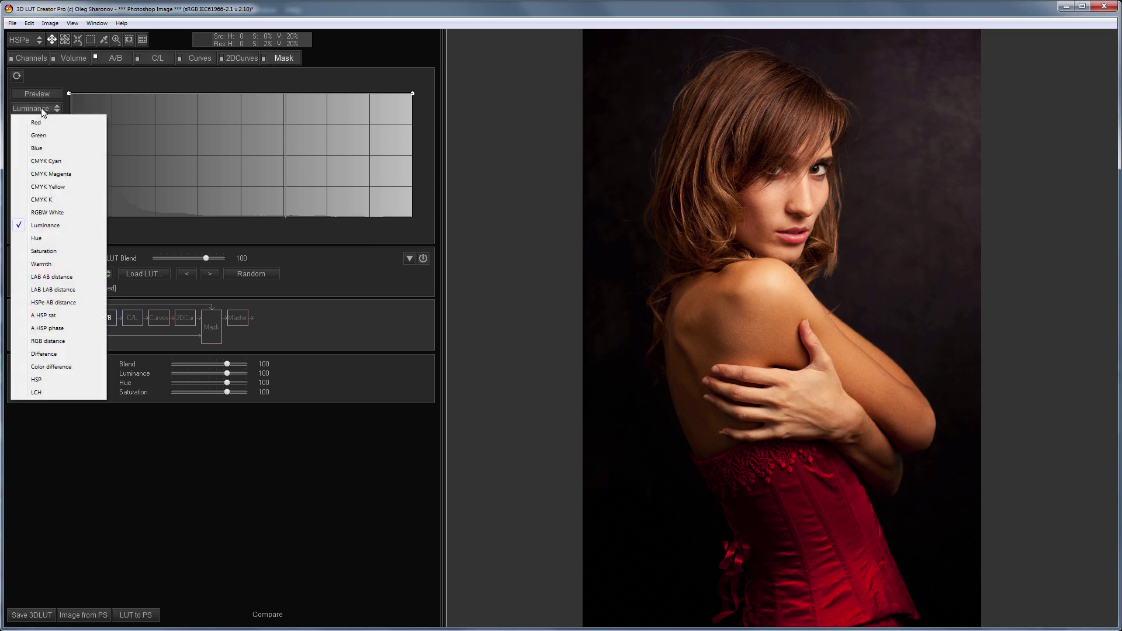
click(62, 303)
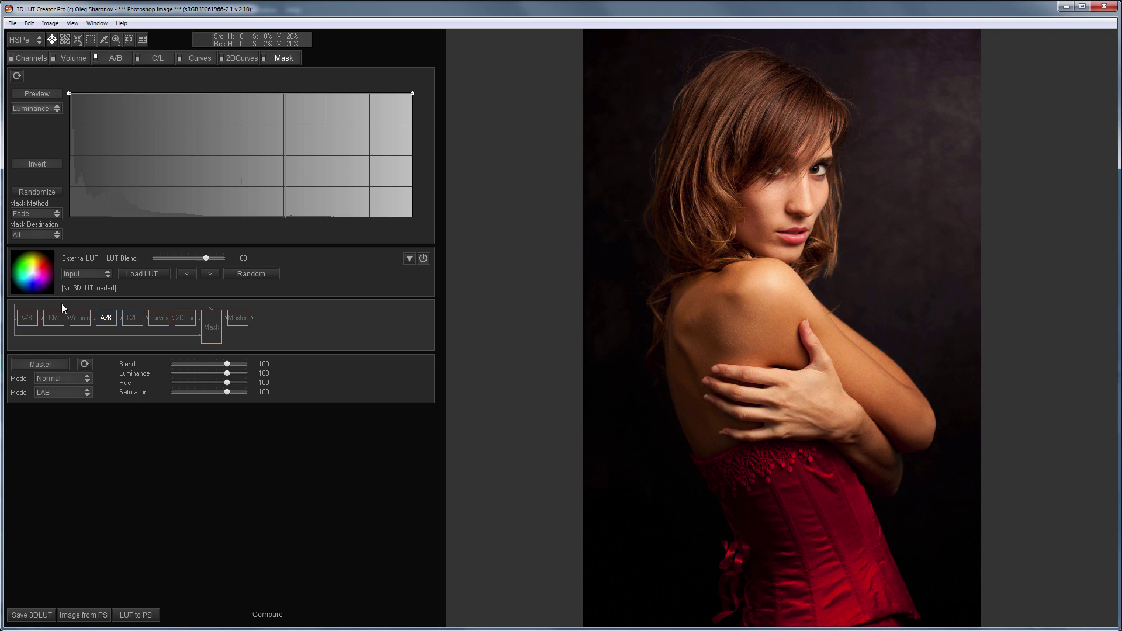
click(56, 128)
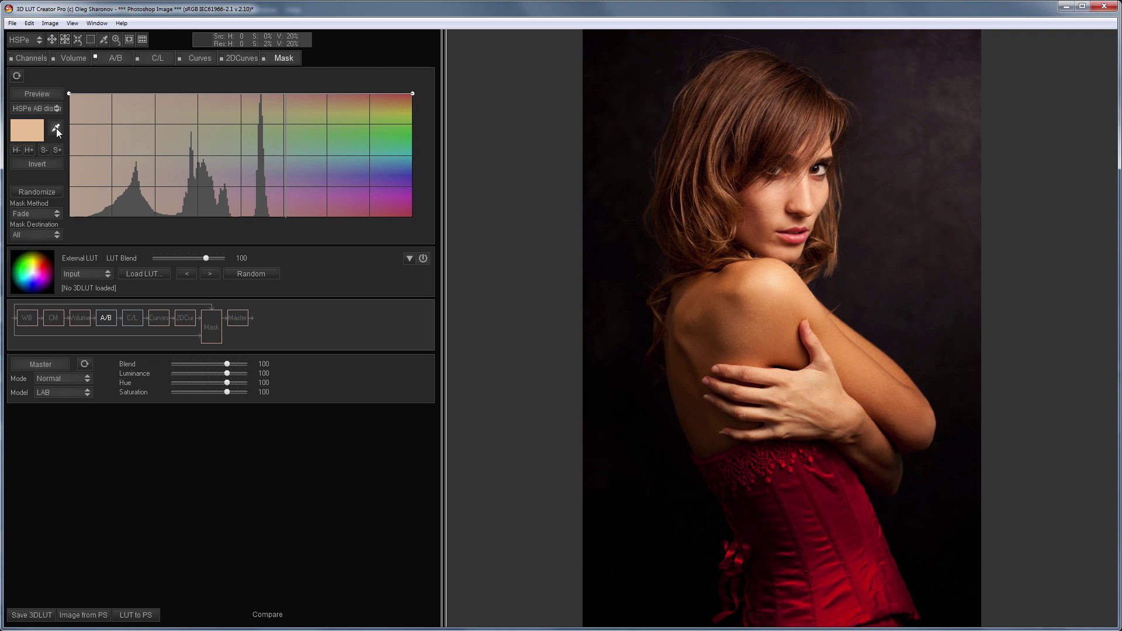
click(767, 303)
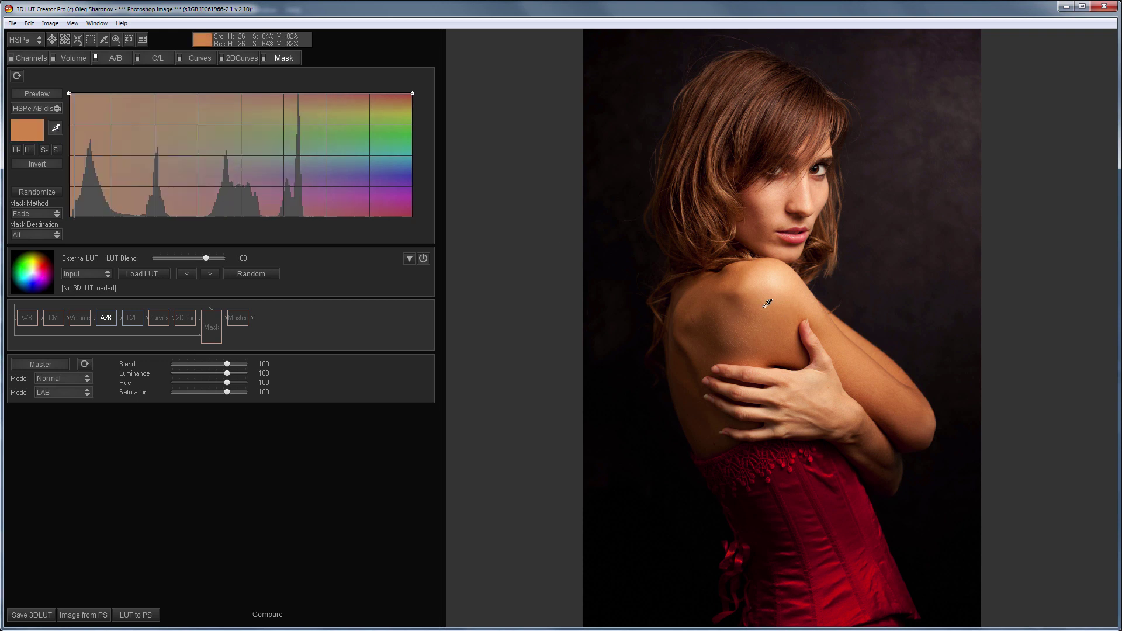
Step: Using the mask preview, shape the mask curve to isolate the skin, falling steeply to zero at 44
click(42, 91)
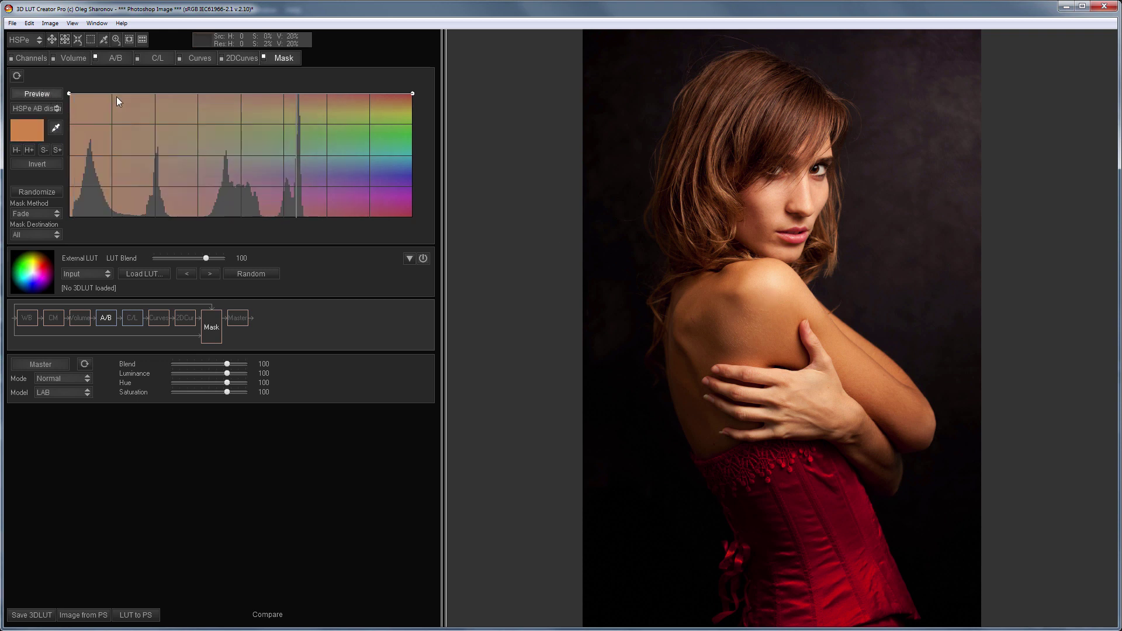
drag(412, 92, 145, 222)
drag(69, 94, 106, 88)
drag(145, 215, 127, 226)
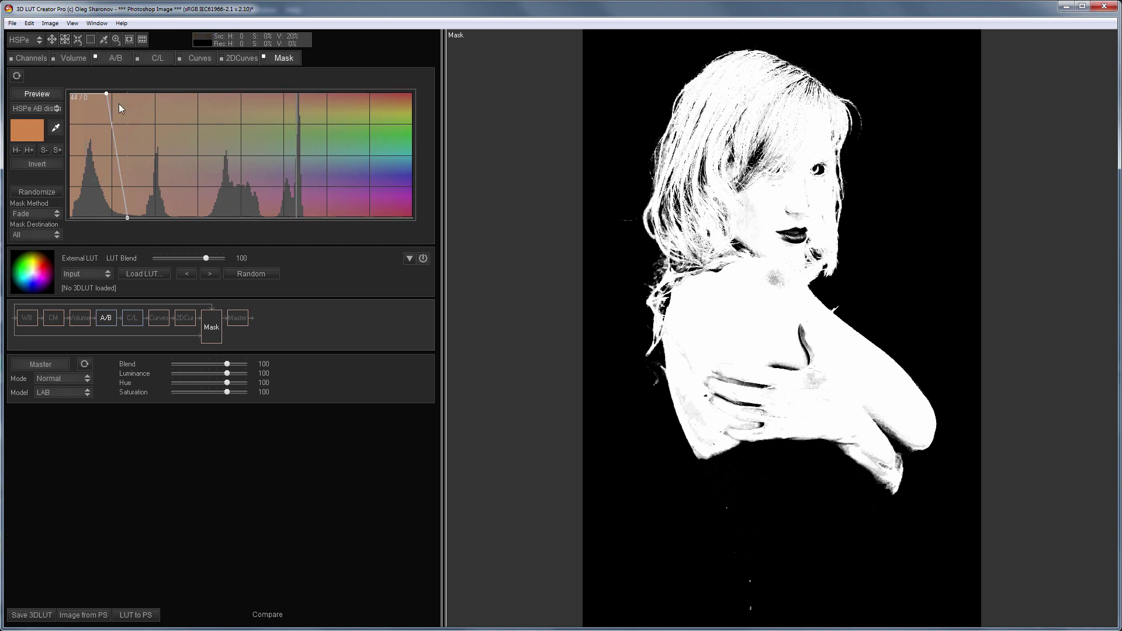
click(30, 96)
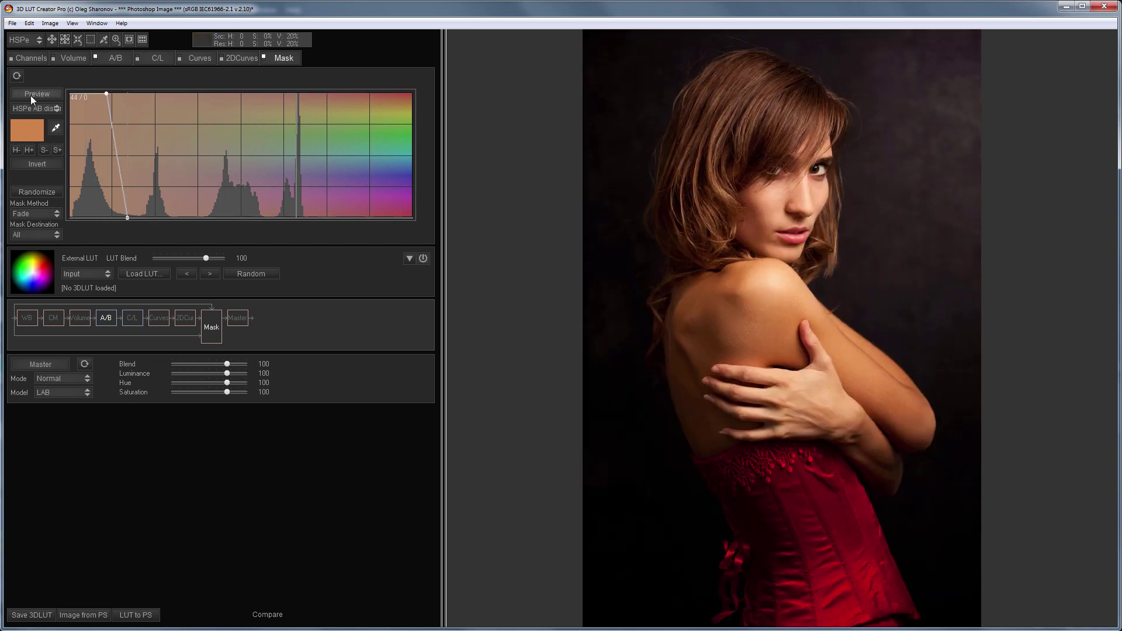
Step: Enable the Masked option, de-grade the skin with the Green method and invert the resulting RGB curves
click(199, 58)
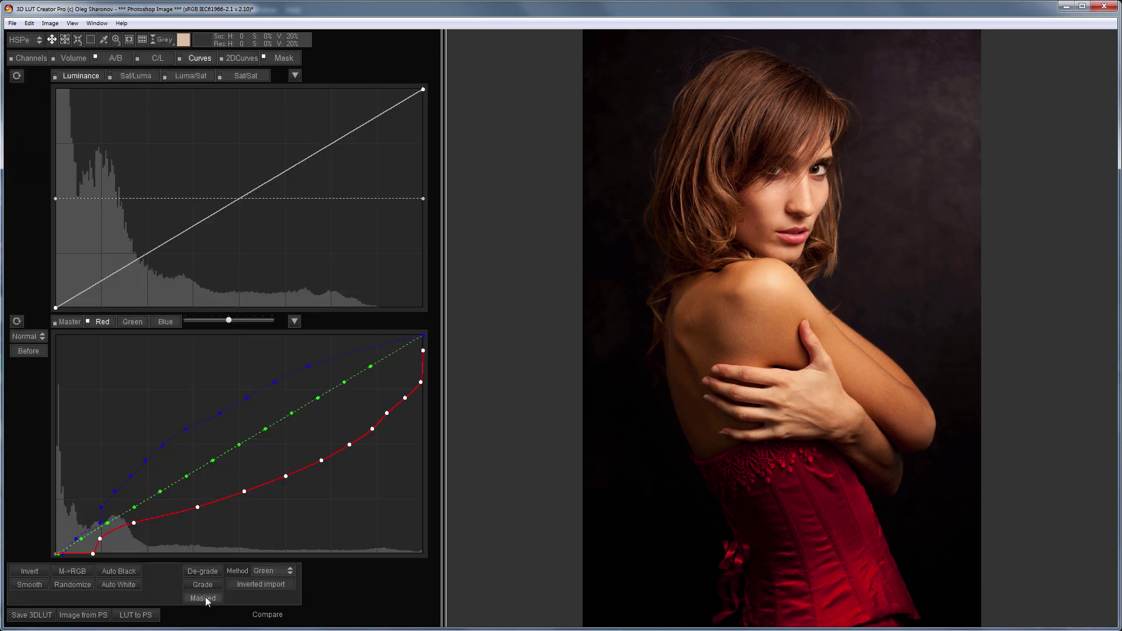
click(202, 571)
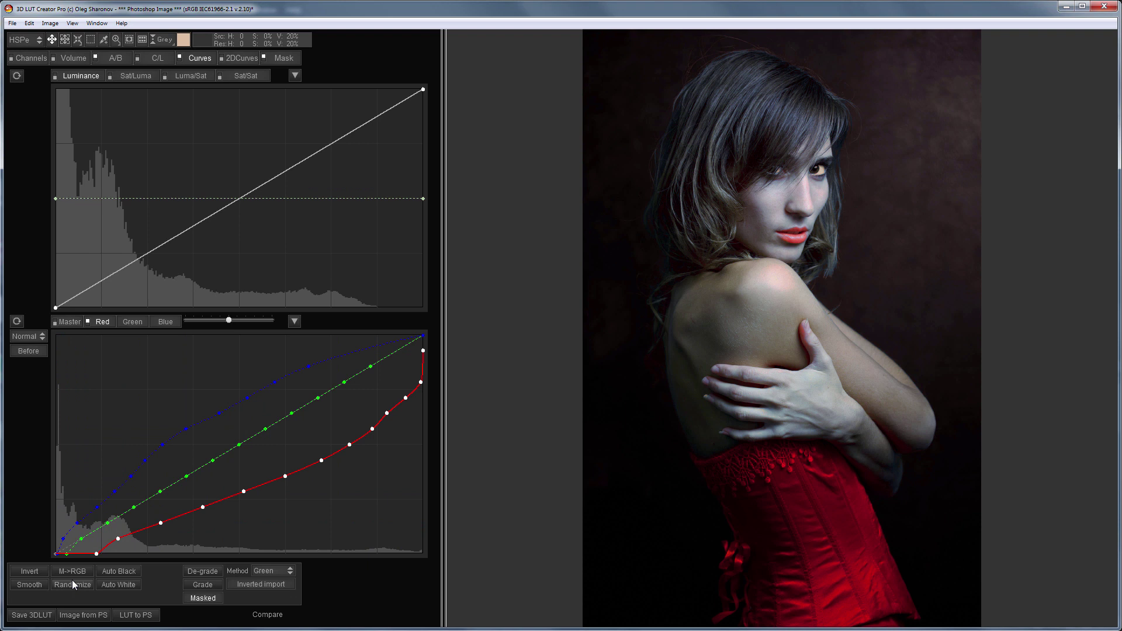
click(33, 571)
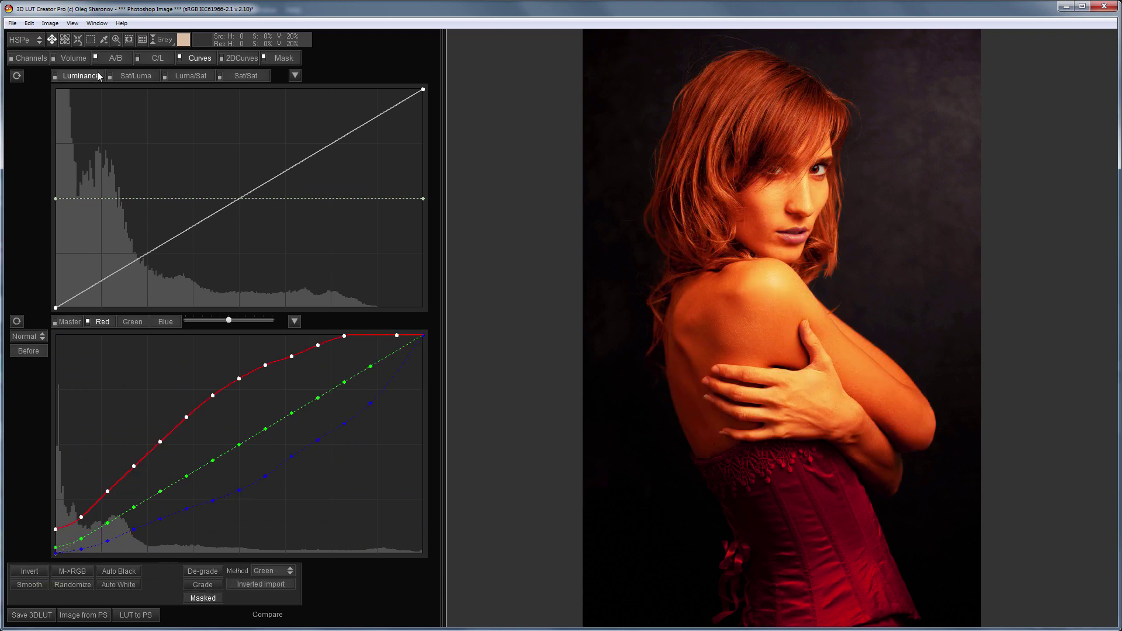
Step: In the RGB Matrix of the channel mixer, move the red and blue channel points onto the green one
click(30, 59)
drag(220, 197, 130, 368)
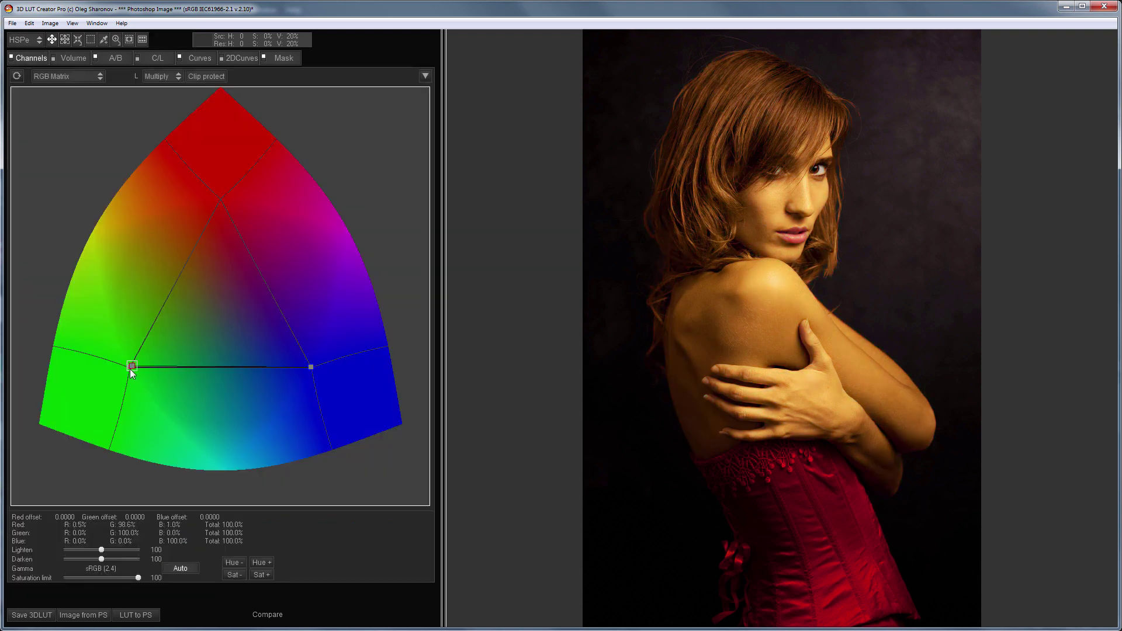
drag(311, 367, 130, 369)
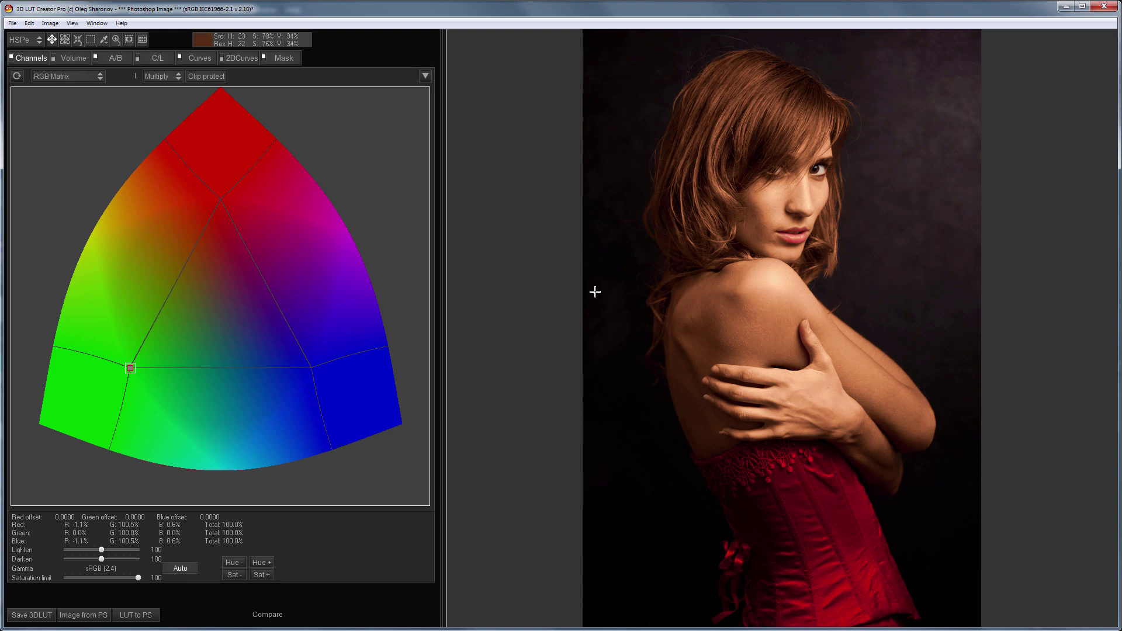
Step: Redo the inverted masked de-grade with the Red method and move all channel matrix points to the red primary
click(195, 59)
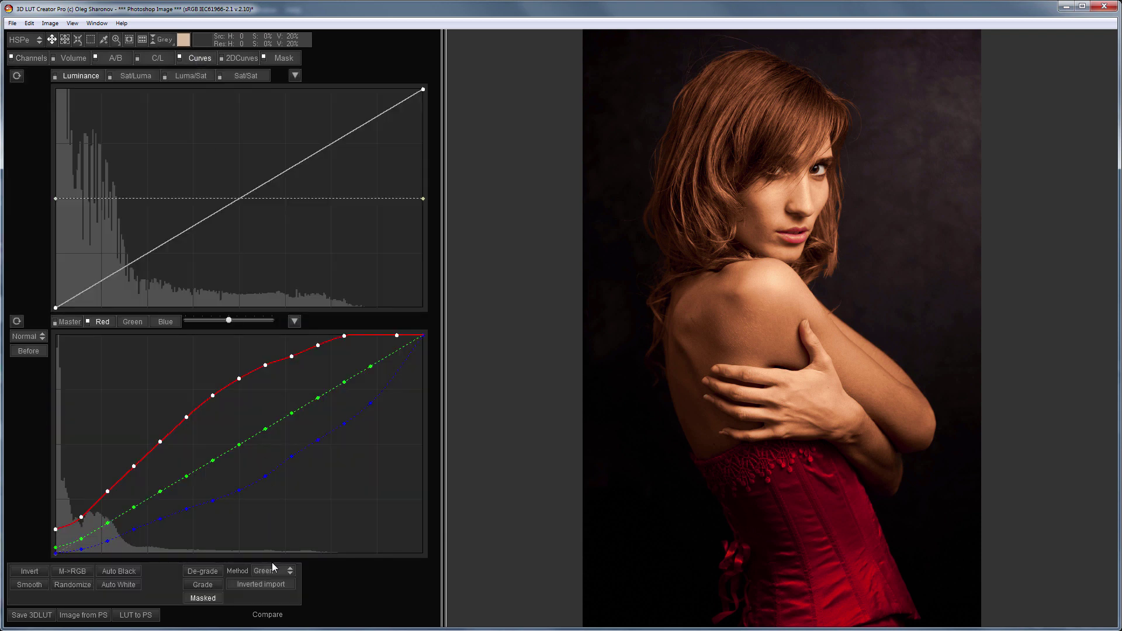
click(273, 571)
click(270, 583)
click(202, 571)
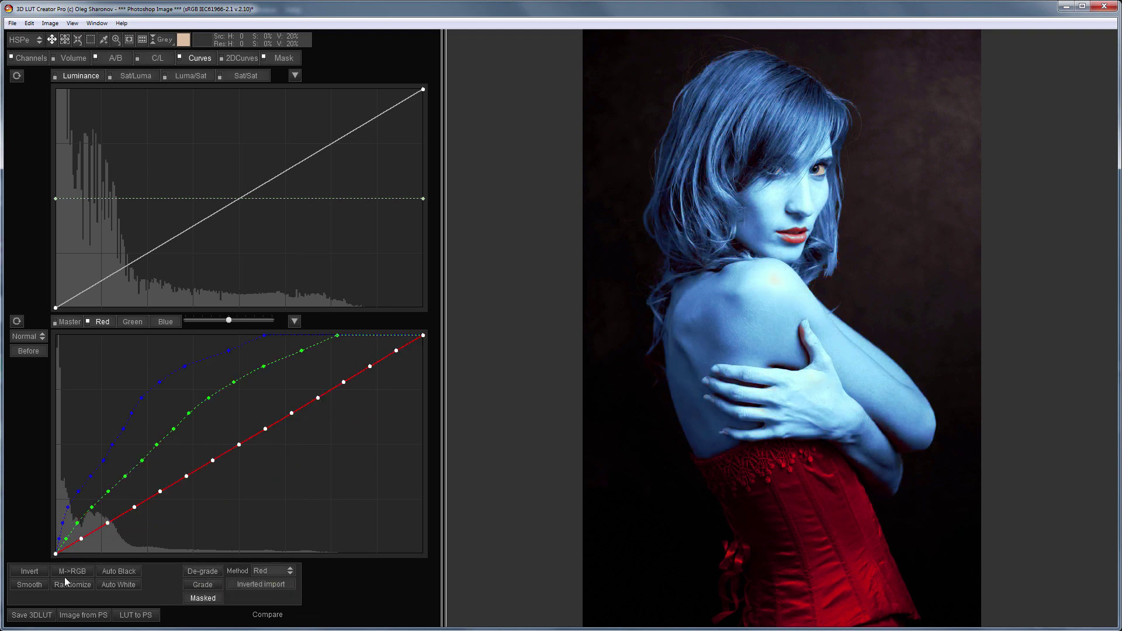
click(39, 570)
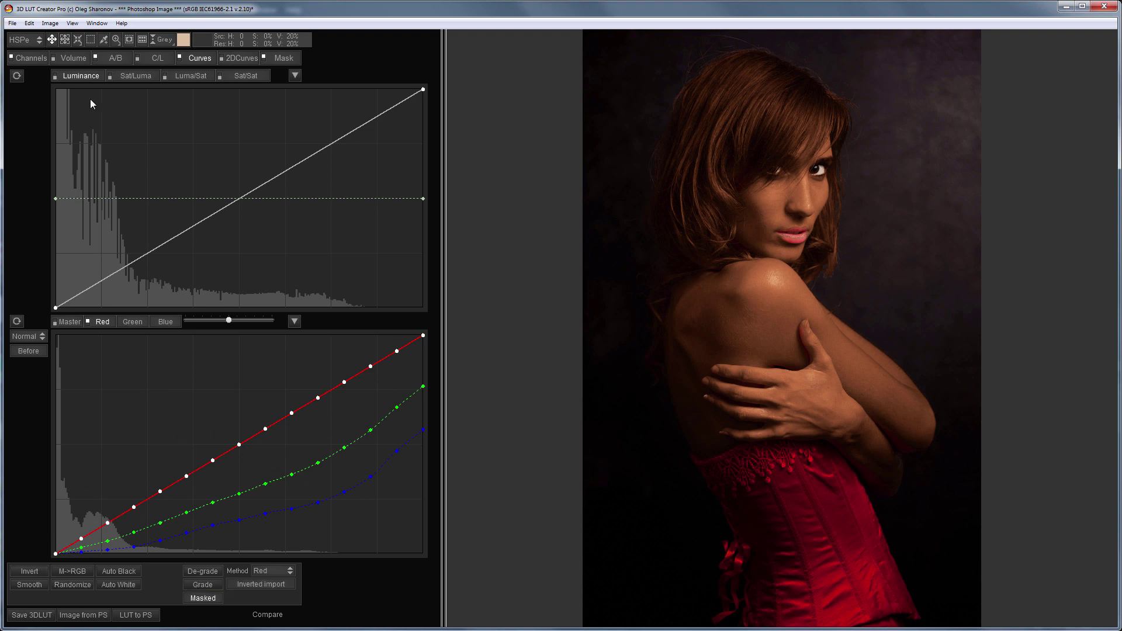
click(31, 58)
drag(129, 371, 221, 204)
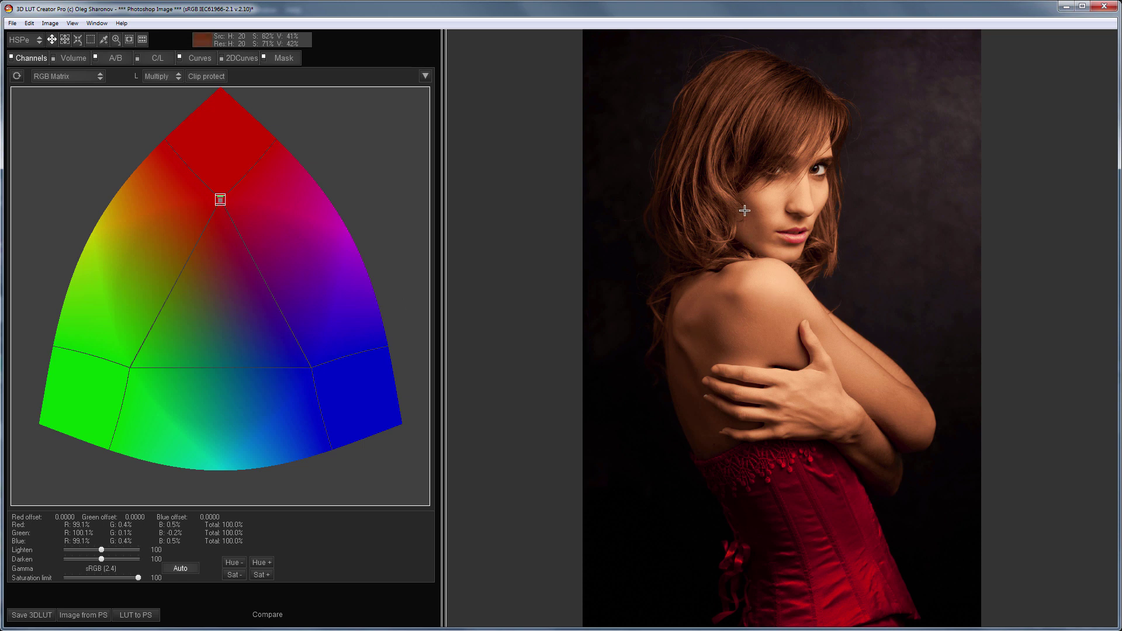
Step: Redo the inverted masked de-grade with the Blue method and move all channel matrix points to the blue primary
click(200, 58)
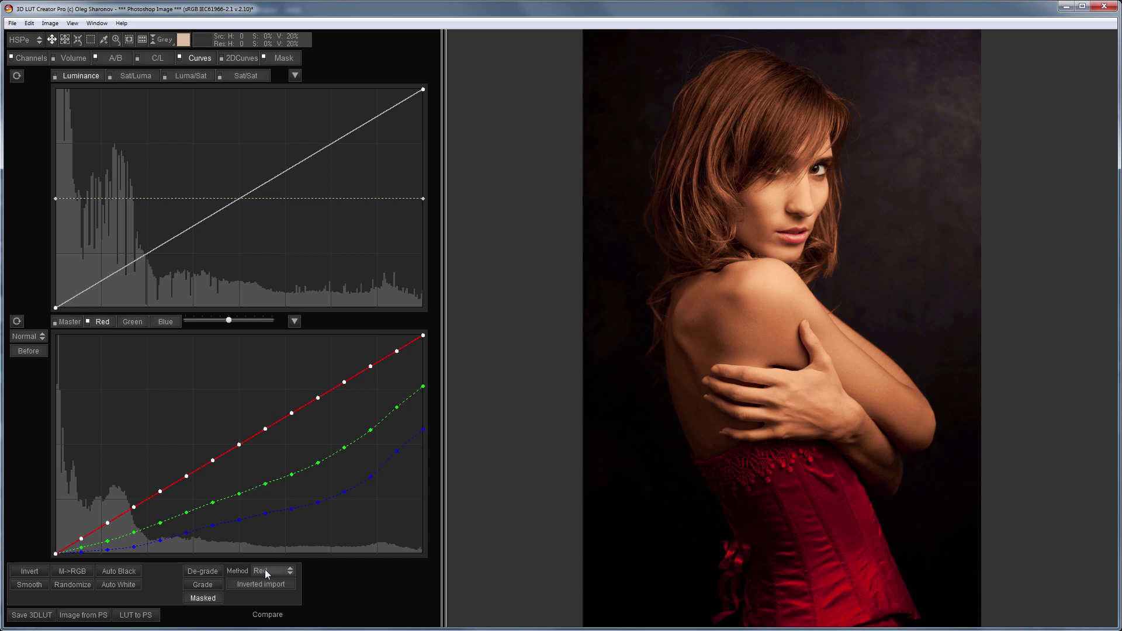
click(266, 571)
click(274, 630)
click(212, 570)
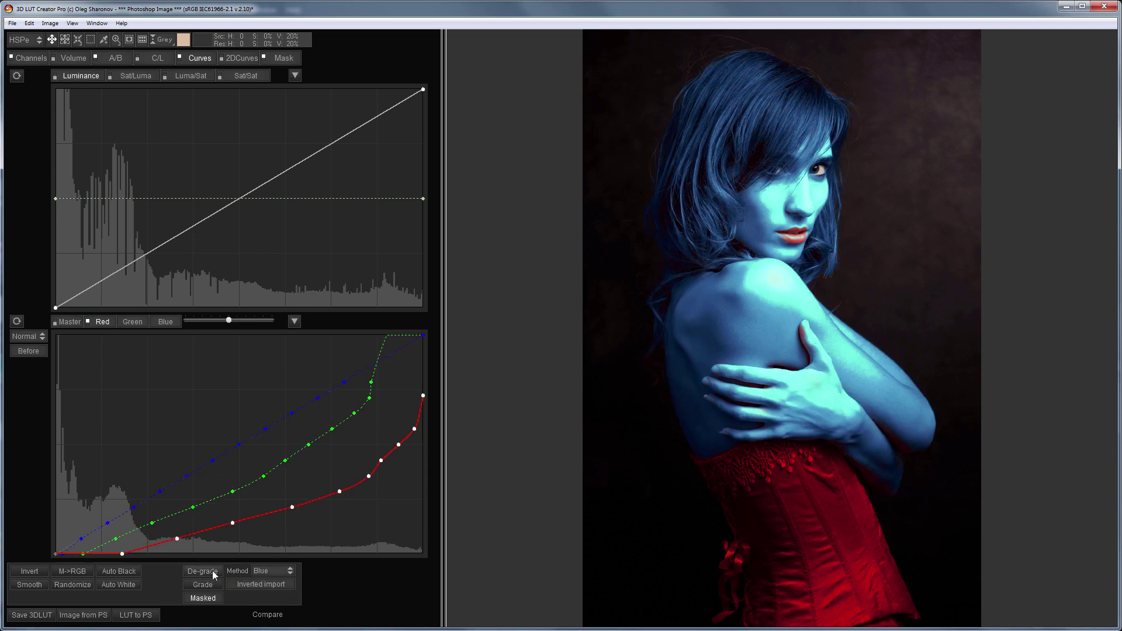
click(36, 571)
click(31, 58)
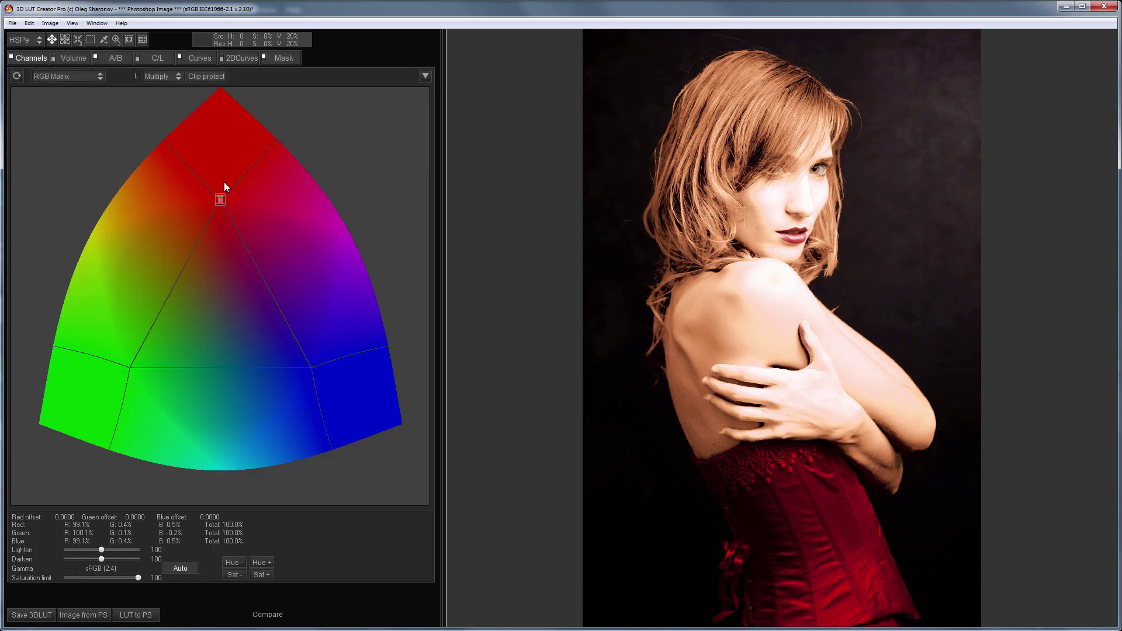
drag(223, 206, 309, 367)
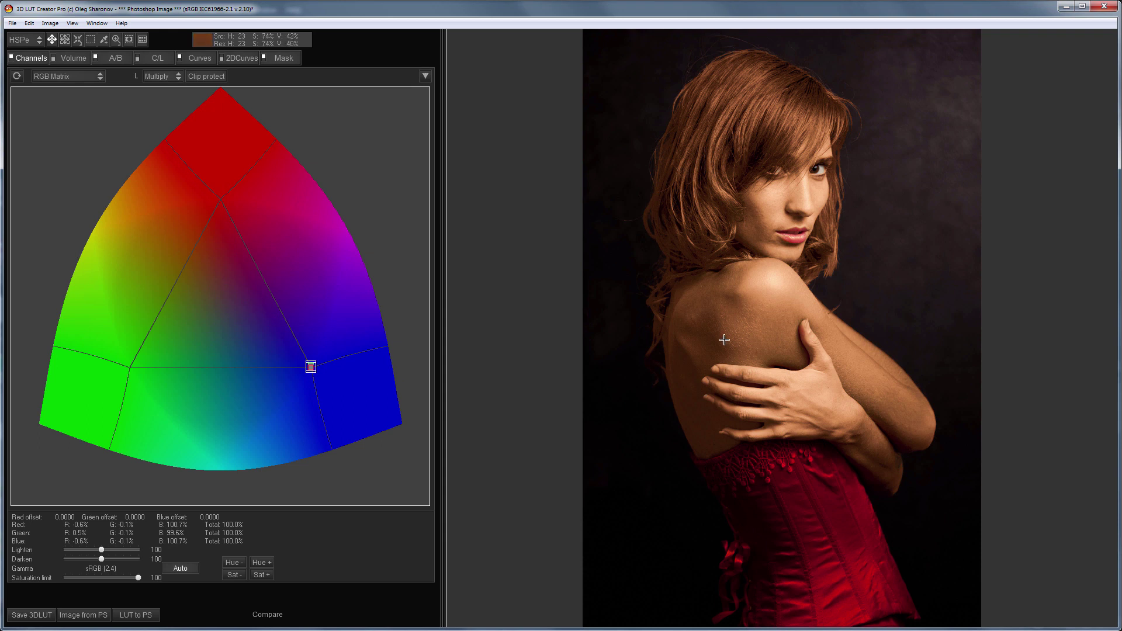
Step: Redo the inverted masked de-grade with the Green method and move all channel matrix points to the green primary
click(191, 57)
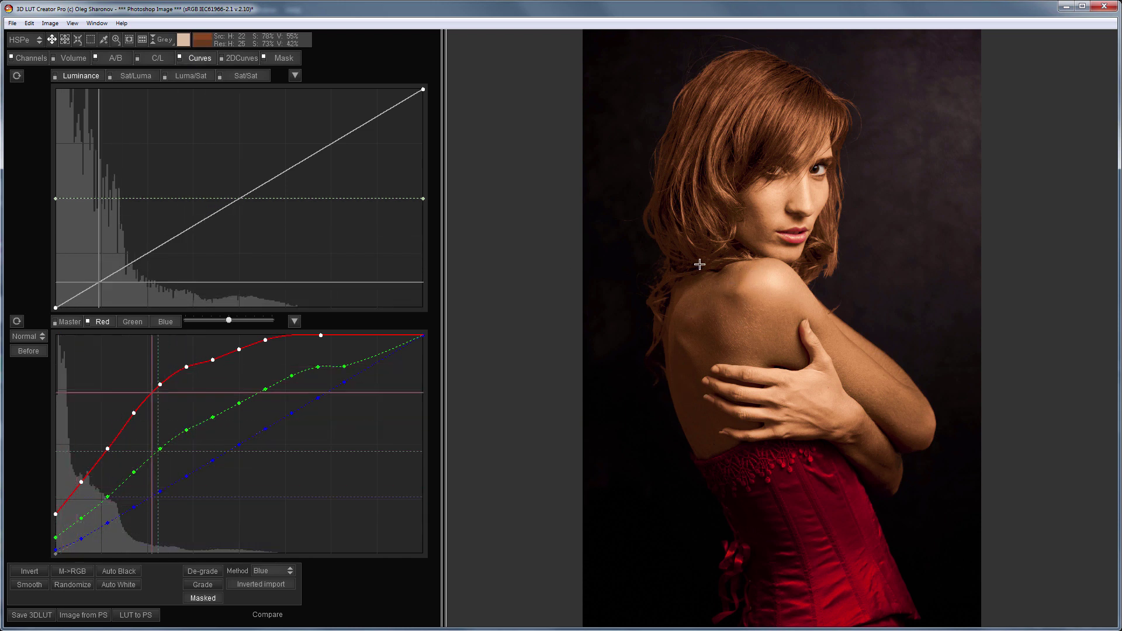
click(267, 571)
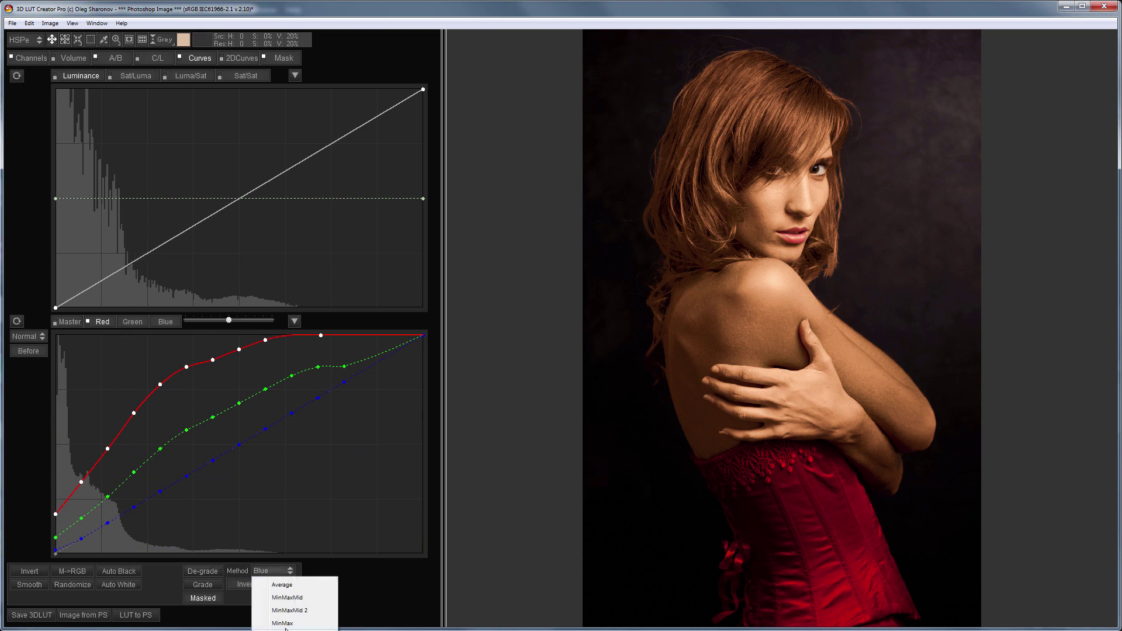
click(257, 608)
click(207, 570)
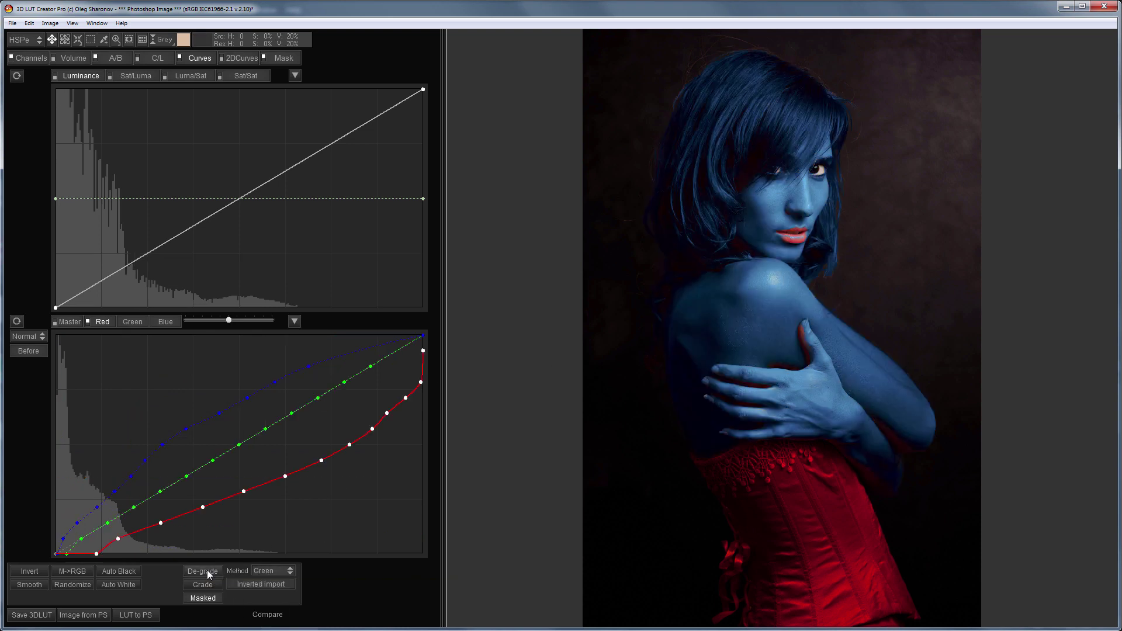
click(22, 570)
click(29, 58)
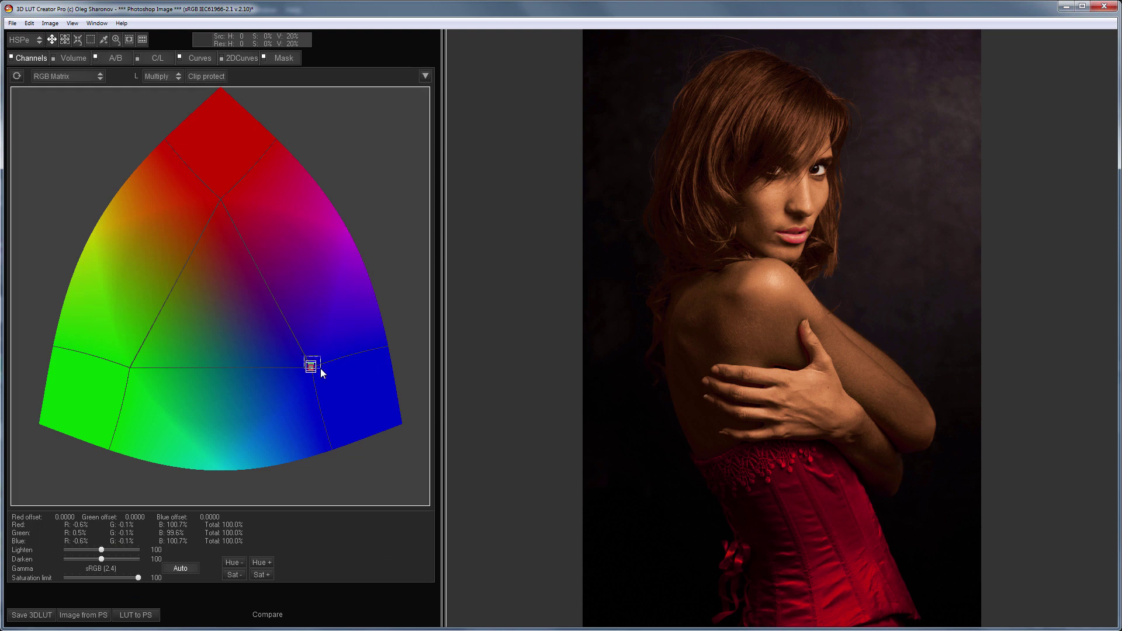
drag(311, 368, 129, 368)
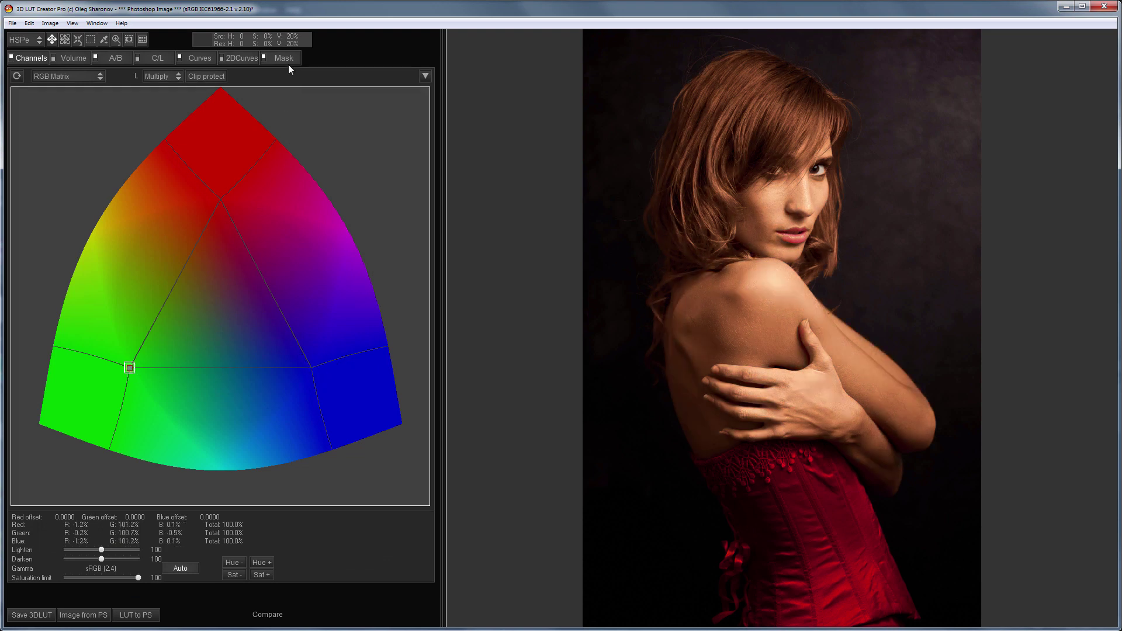
Step: In the mask's Master settings, set Luminance, Hue and Saturation to 0
click(286, 59)
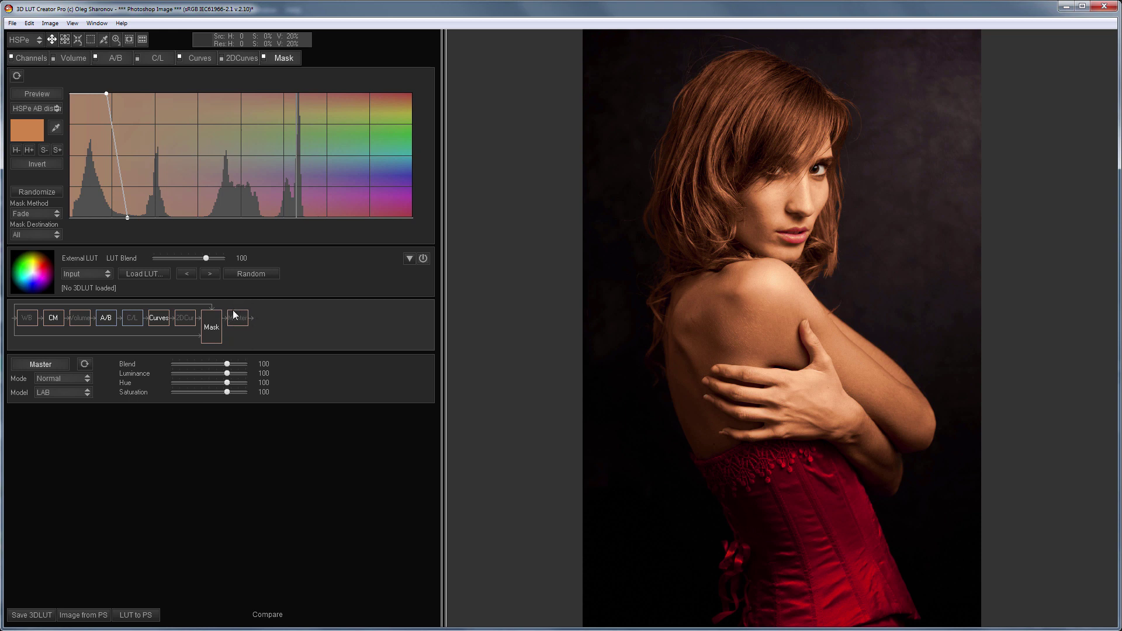
click(263, 373)
key(BackSpace)
key(BackSpace)
key(BackSpace)
text(0)
click(270, 383)
double_click(266, 381)
text(0)
click(268, 390)
double_click(251, 391)
text(0)
key(Return)
Step: Compare the image with the original, and set the Master Luminance to 0 and Hue to 100
double_click(208, 374)
key(space)
click(266, 373)
drag(264, 373, 239, 375)
text(0)
key(Return)
key(BackSpace)
text(1)
key(Return)
click(786, 283)
Step: Set the Master Hue to 0 and Saturation to 100, and compare the image with the original
double_click(258, 381)
text(0)
key(Return)
text(100)
key(Return)
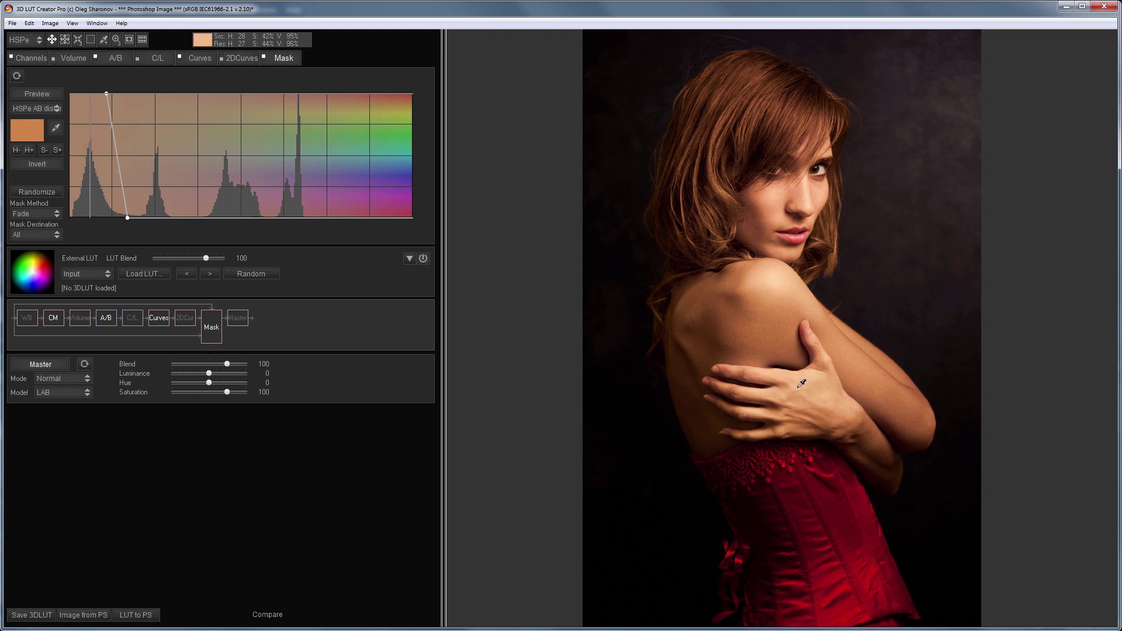
key(space)
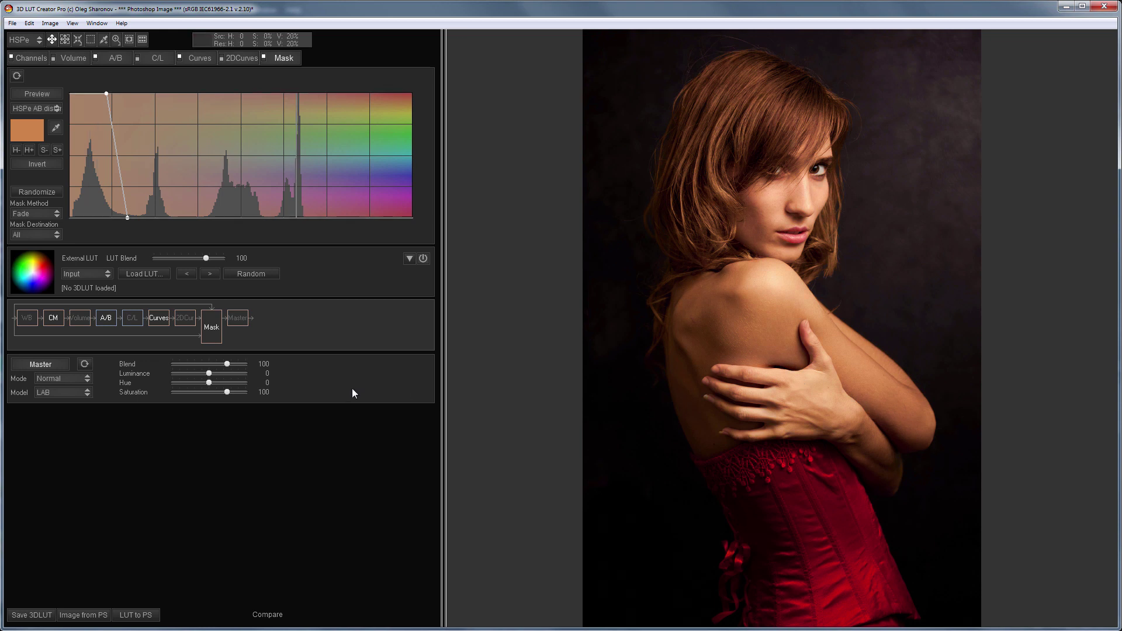
Step: Set the Master Saturation to 0 and both Hue and Luminance to 100
click(263, 391)
double_click(257, 391)
text(0)
key(Return)
double_click(259, 383)
text(100)
key(Return)
text(100)
key(Return)
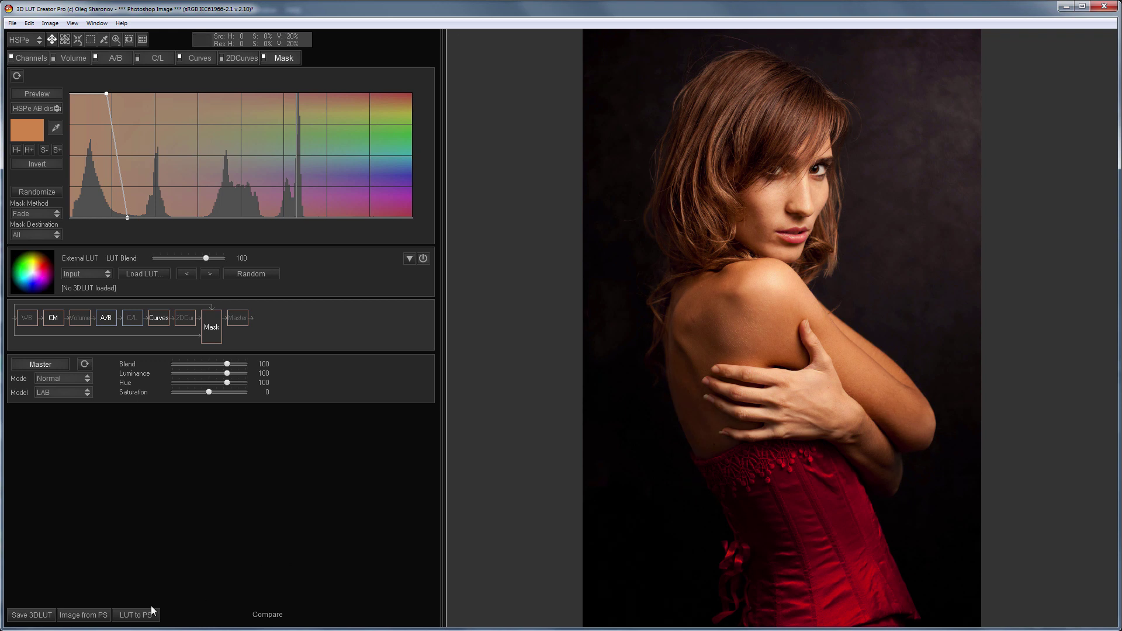
Step: Send the finished LUT to Photoshop
click(129, 616)
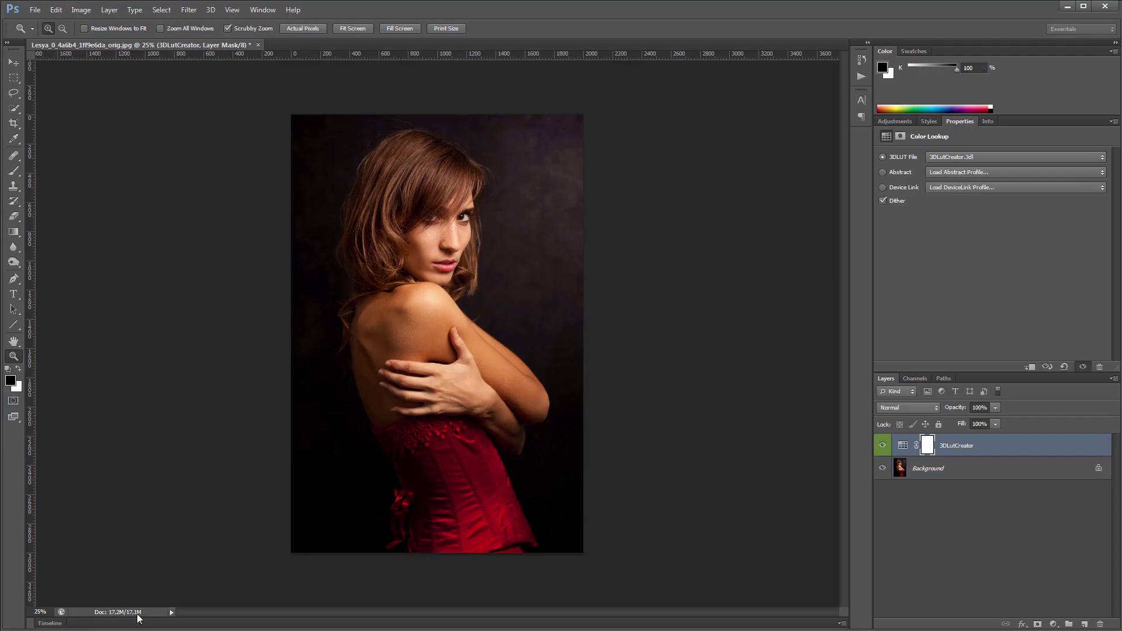
Step: Invert the 3DLutCreator layer's mask to black and activate the Brush tool
click(929, 447)
key(b)
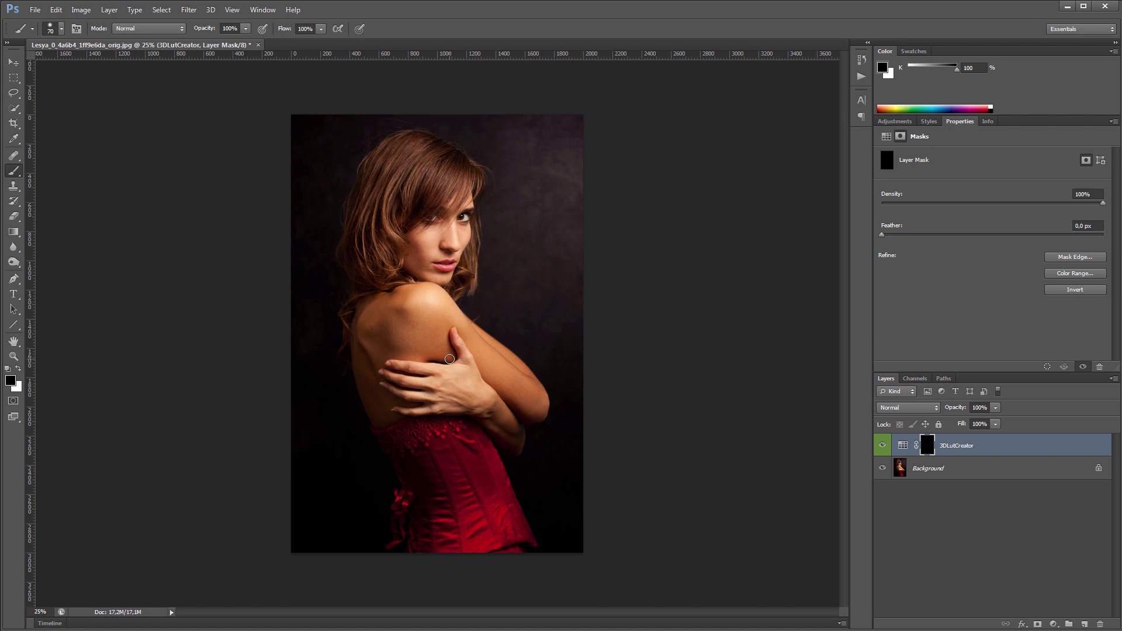
Step: Paint white on the 3DLutCreator layer mask over the woman's hand and arm with a 400 px brush
scroll(466, 332, up, 3)
scroll(466, 332, up, 1)
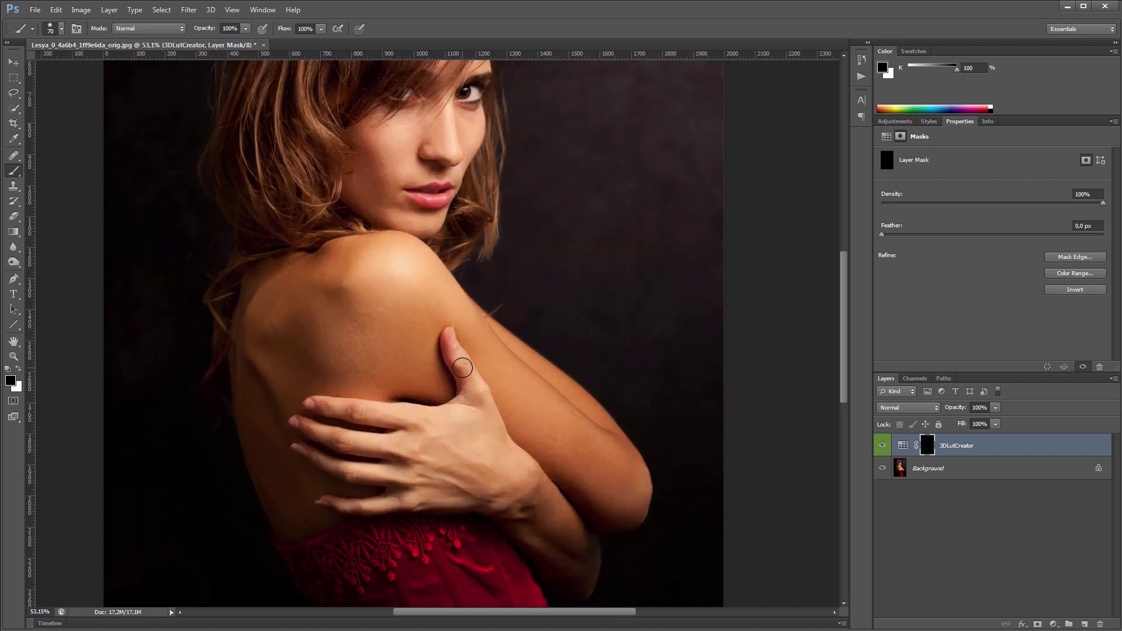
scroll(463, 366, up, 1)
key(bracketright)
key(bracketright)
key(bracketright)
key(bracketright)
key(bracketright)
key(bracketright)
key(bracketright)
key(bracketright)
key(bracketright)
key(bracketright)
key(x)
click(449, 361)
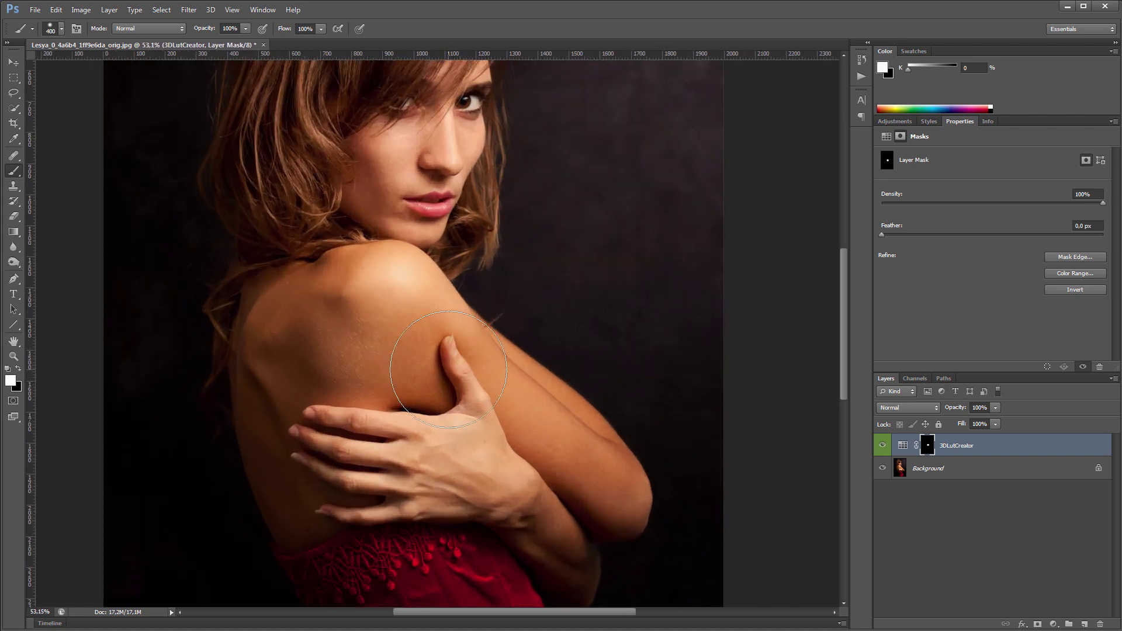
click(327, 445)
mouse_move(345, 477)
mouse_down()
mouse_move(446, 415)
mouse_move(433, 375)
mouse_move(409, 402)
mouse_move(503, 484)
mouse_up()
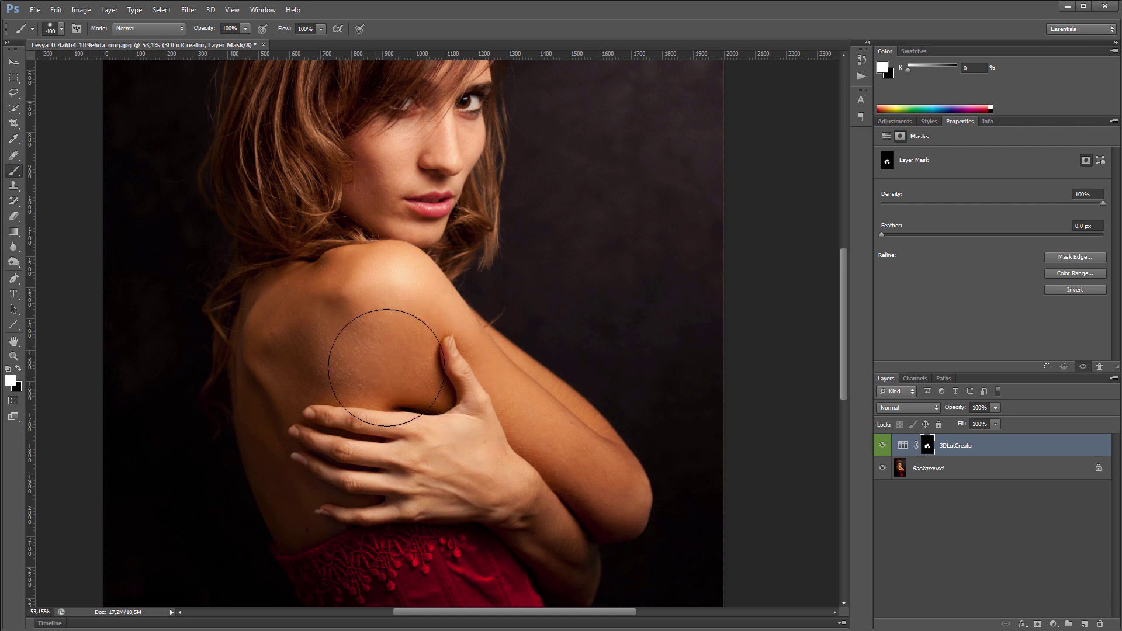
drag(509, 437, 399, 399)
Step: Paint the mask white over the face with the brush reduced to 100 px, and compare with the 3DLutCreator layer hidden and shown
scroll(396, 390, up, 6)
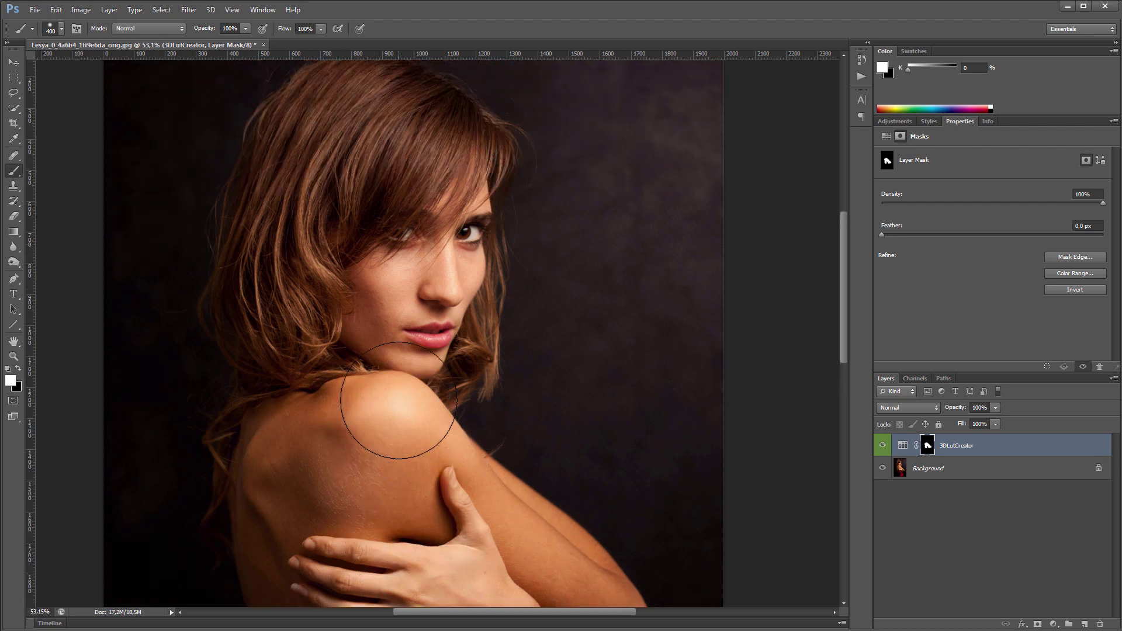
key(bracketleft)
key(bracketleft)
key(bracketleft)
key(bracketleft)
key(bracketleft)
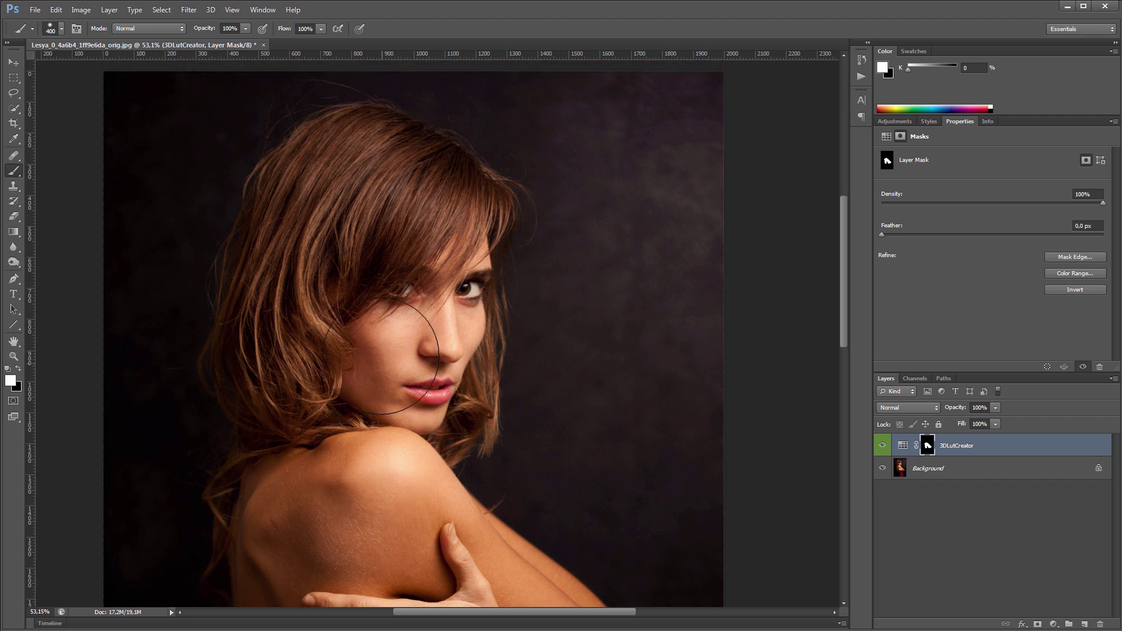
key(bracketleft)
key(bracketleft)
click(882, 447)
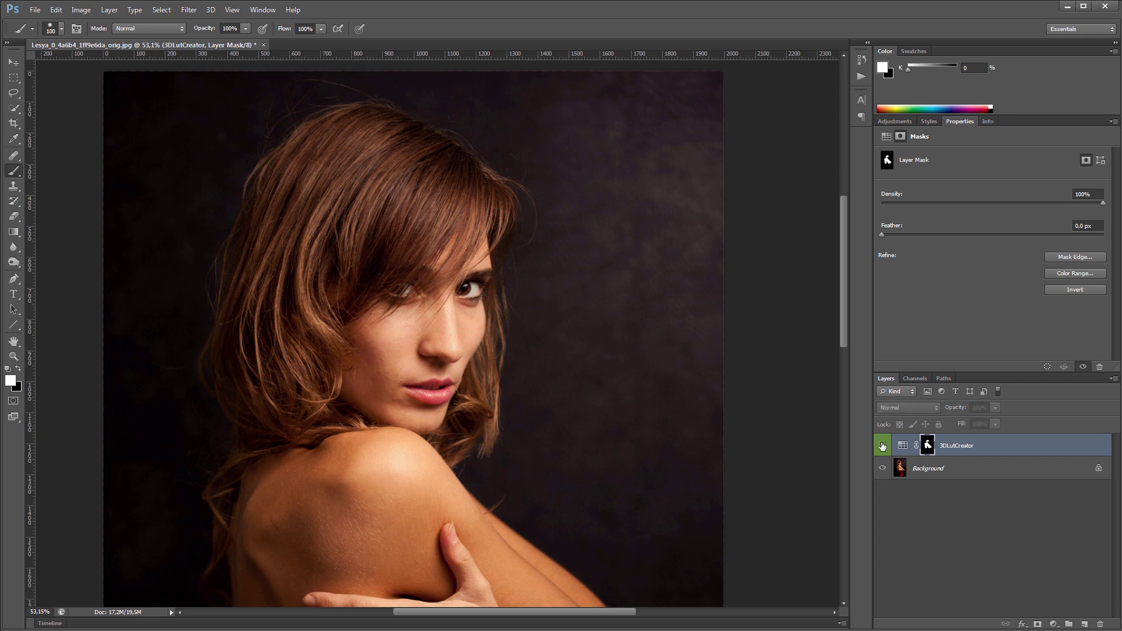
click(883, 446)
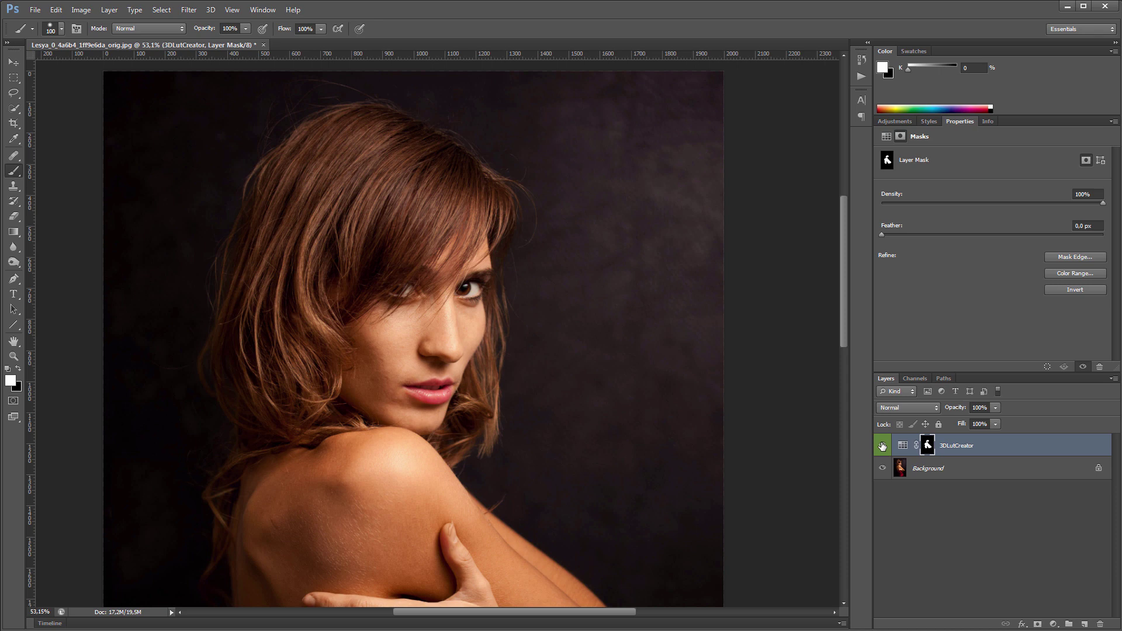